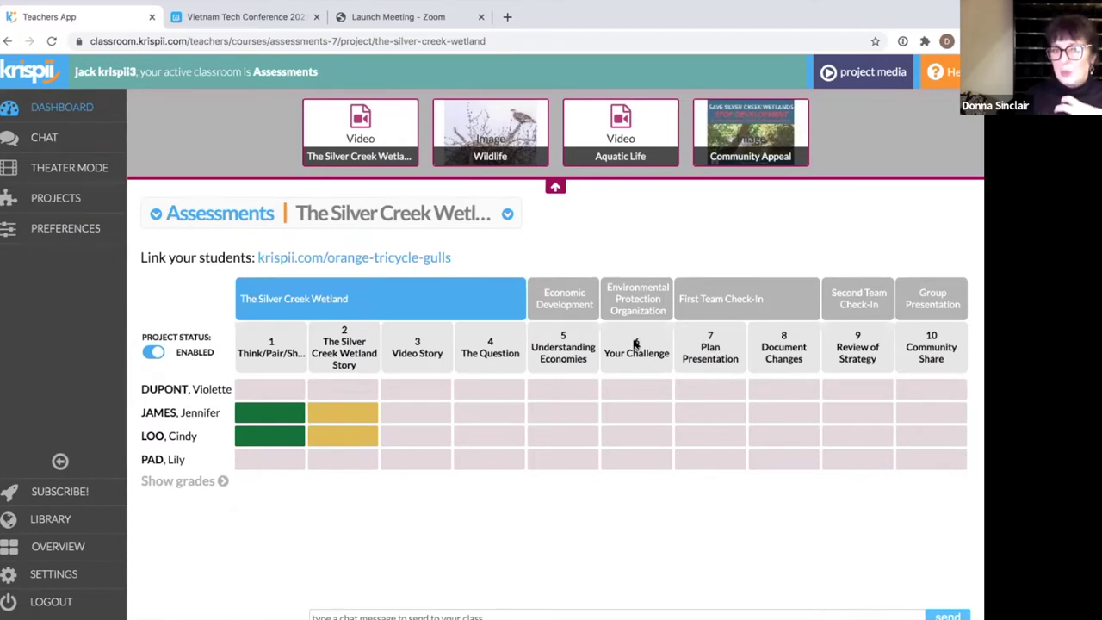
Read the instructions for tasks The Question and Understanding Economies in the Silver Creek Wetland project.
left_click(486, 349)
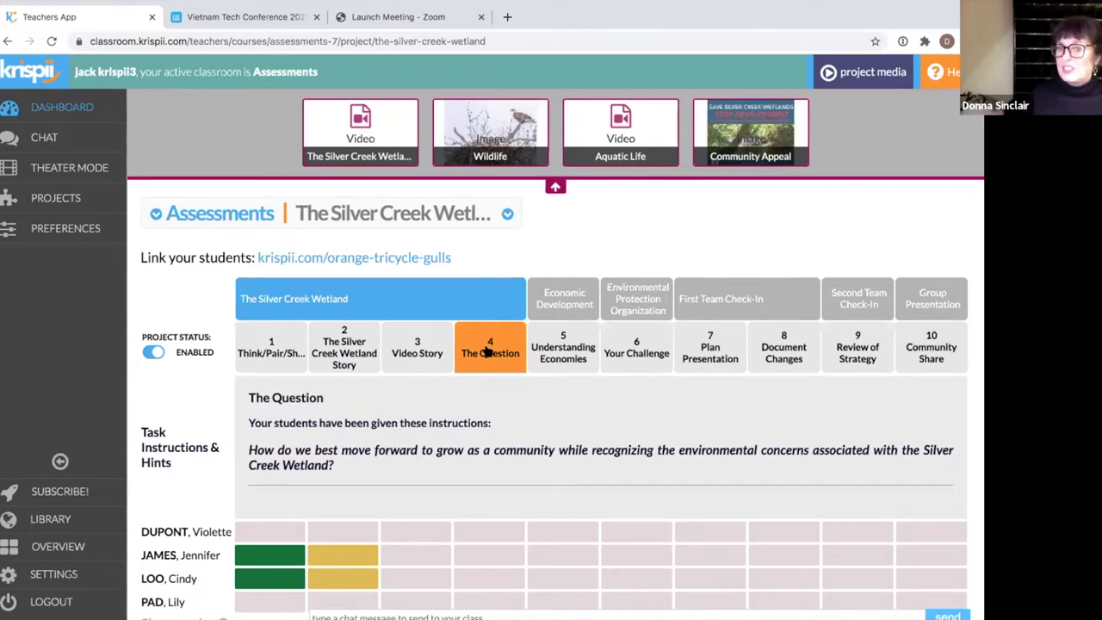
left_click(555, 352)
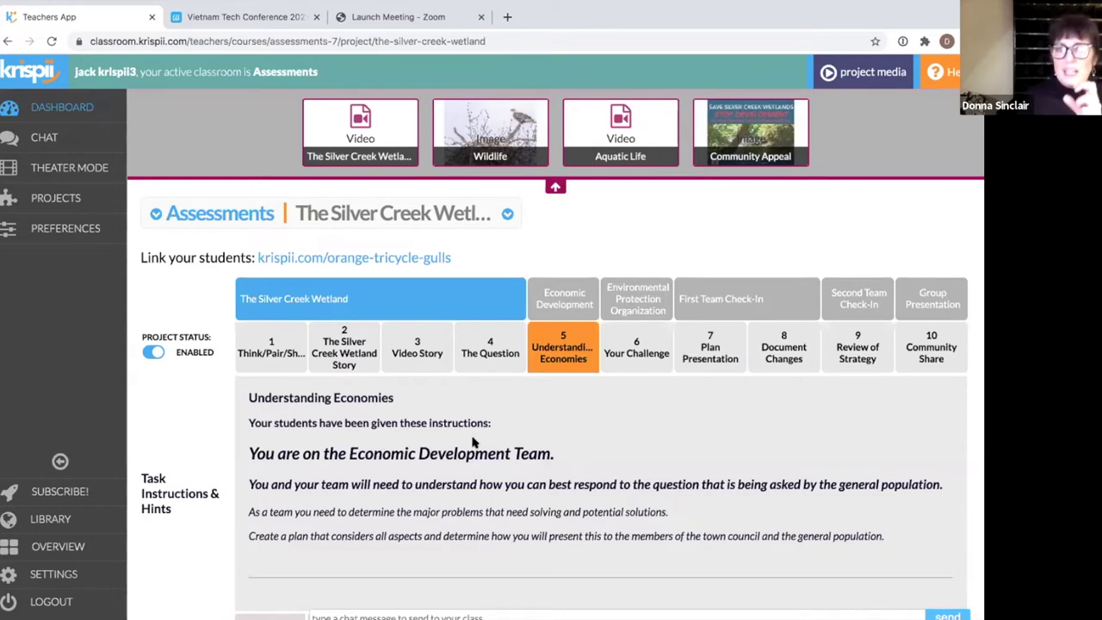
Copy The Silver Creek Wetland project from the Assessments classroom into the Team 3 classroom.
left_click(69, 198)
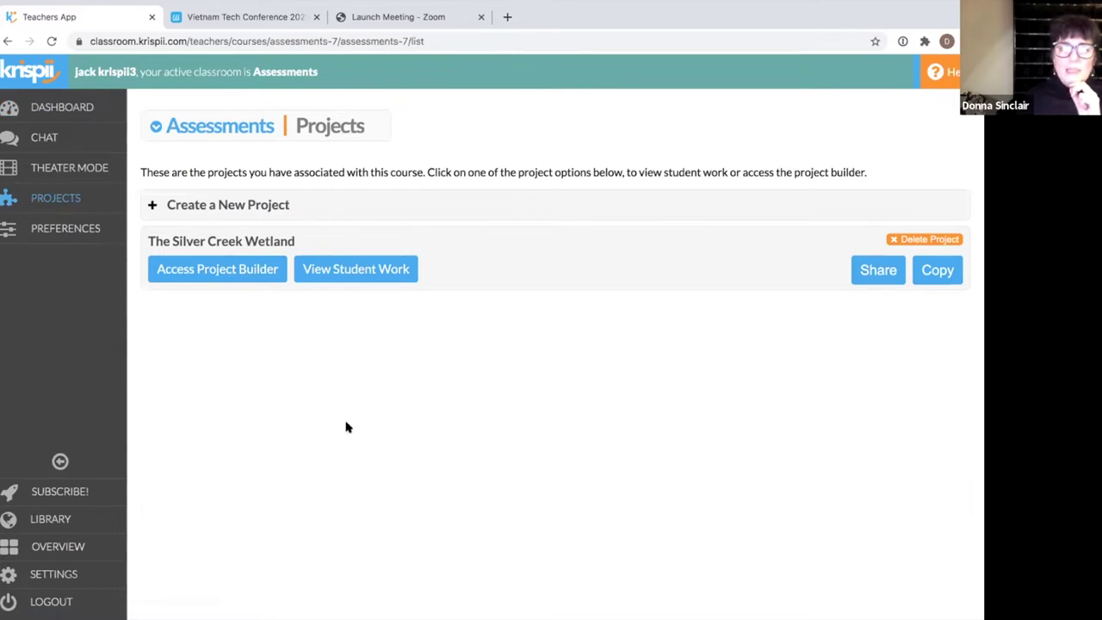
left_click(941, 271)
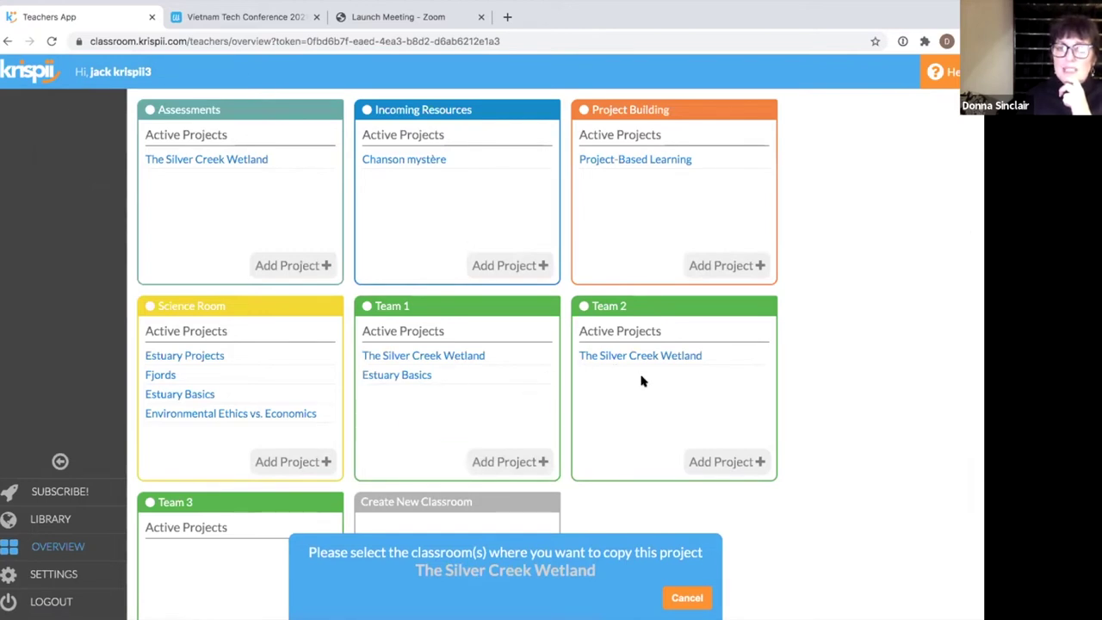
left_click(184, 560)
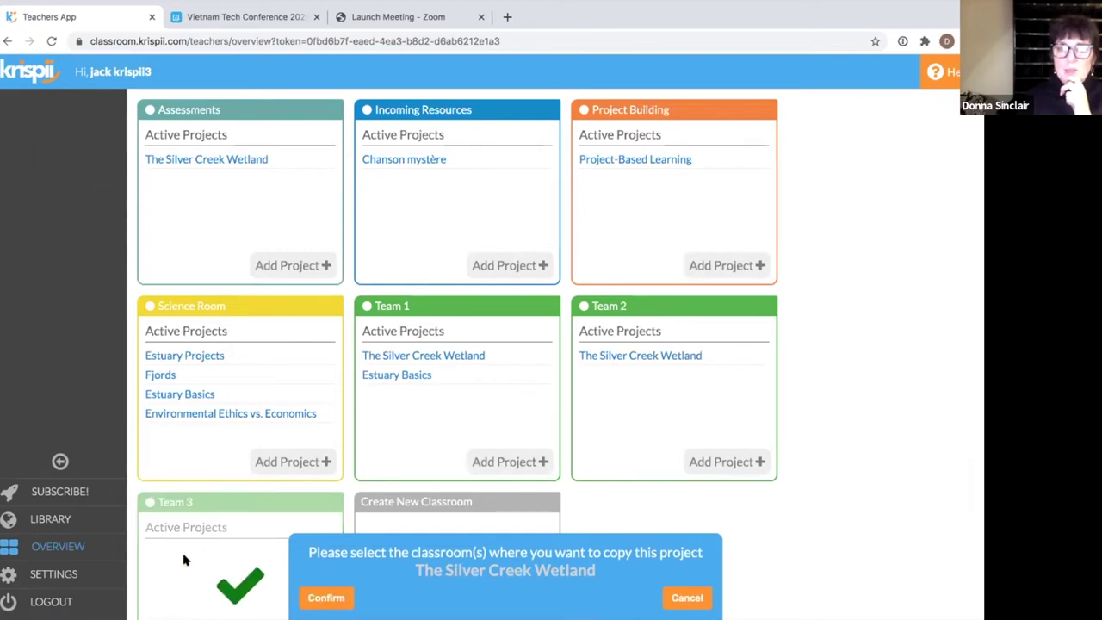
left_click(331, 597)
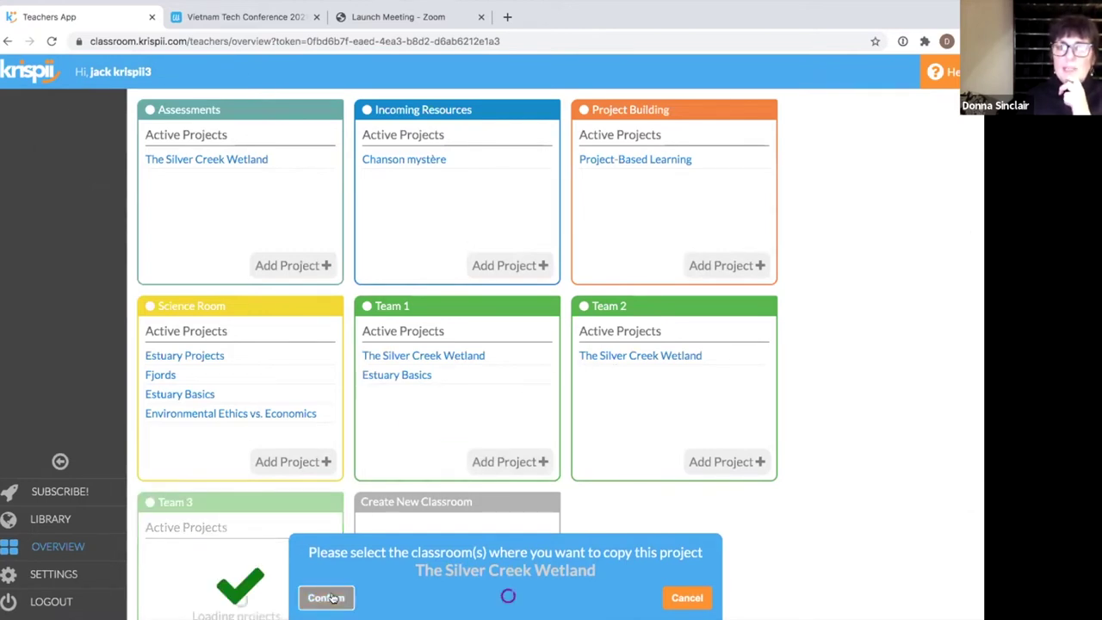
View The Silver Creek Wetland project in Team 1 and Team 2, including Team 2's Understanding Economies and Community Share instructions.
left_click(415, 356)
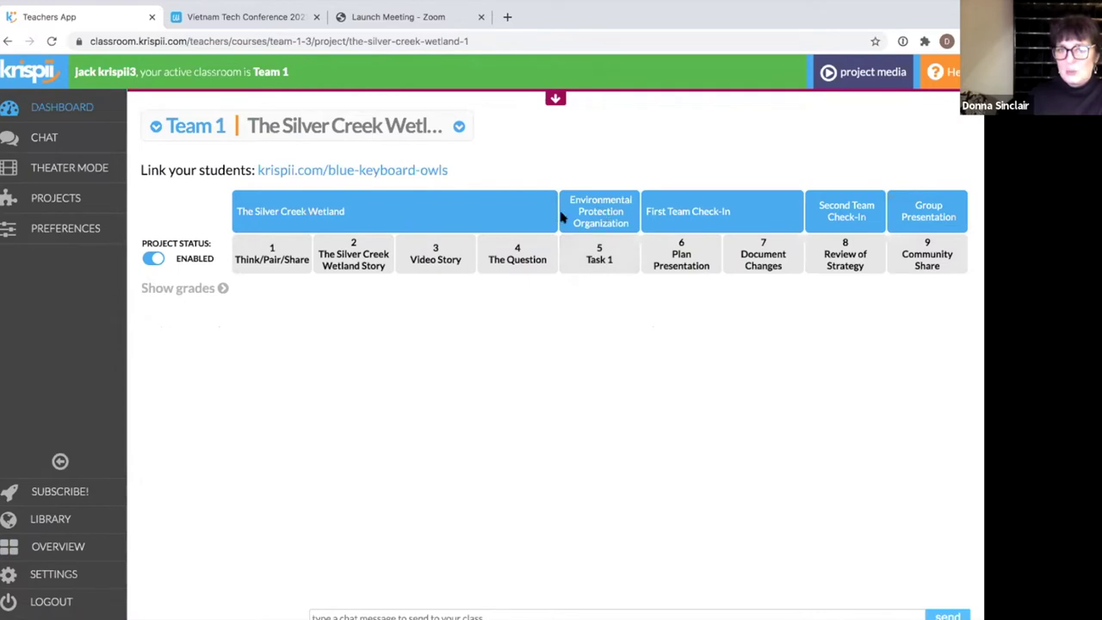
left_click(60, 547)
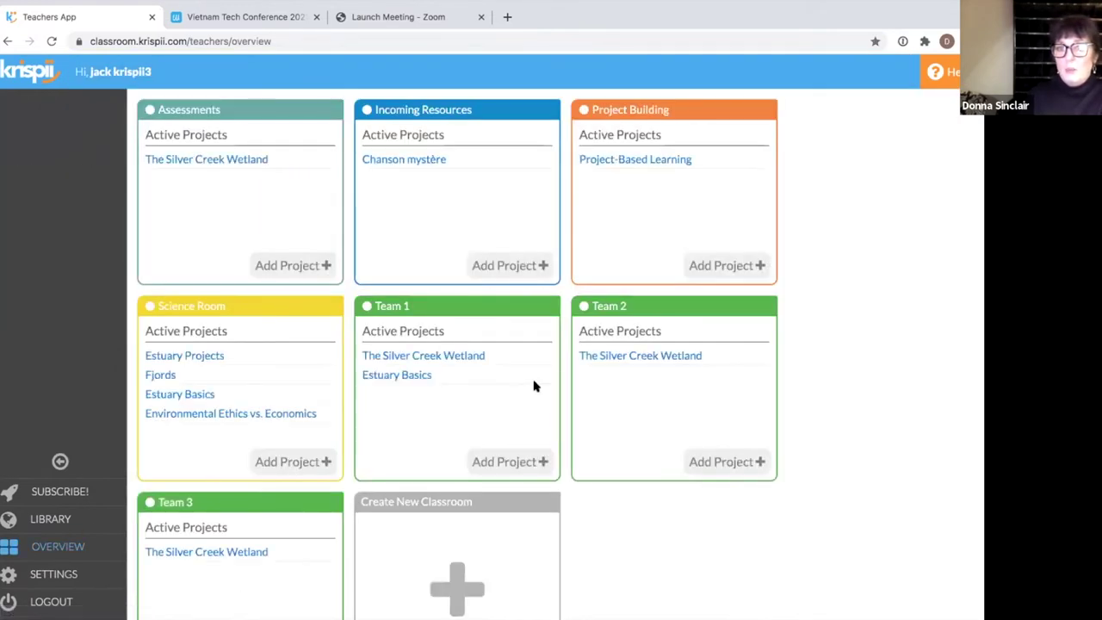
left_click(624, 357)
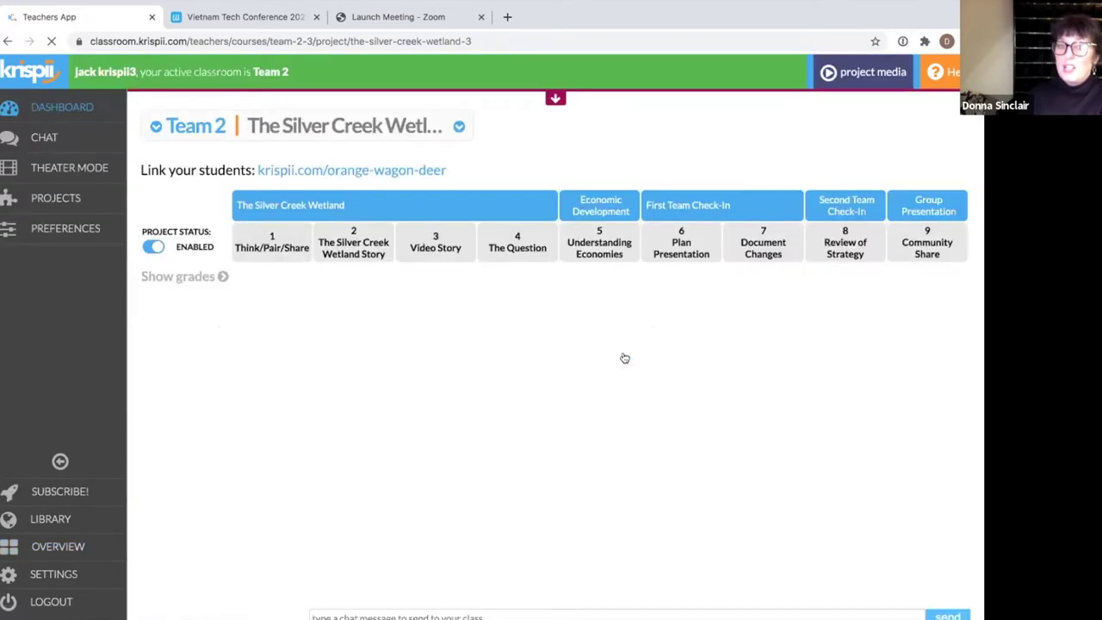
left_click(601, 244)
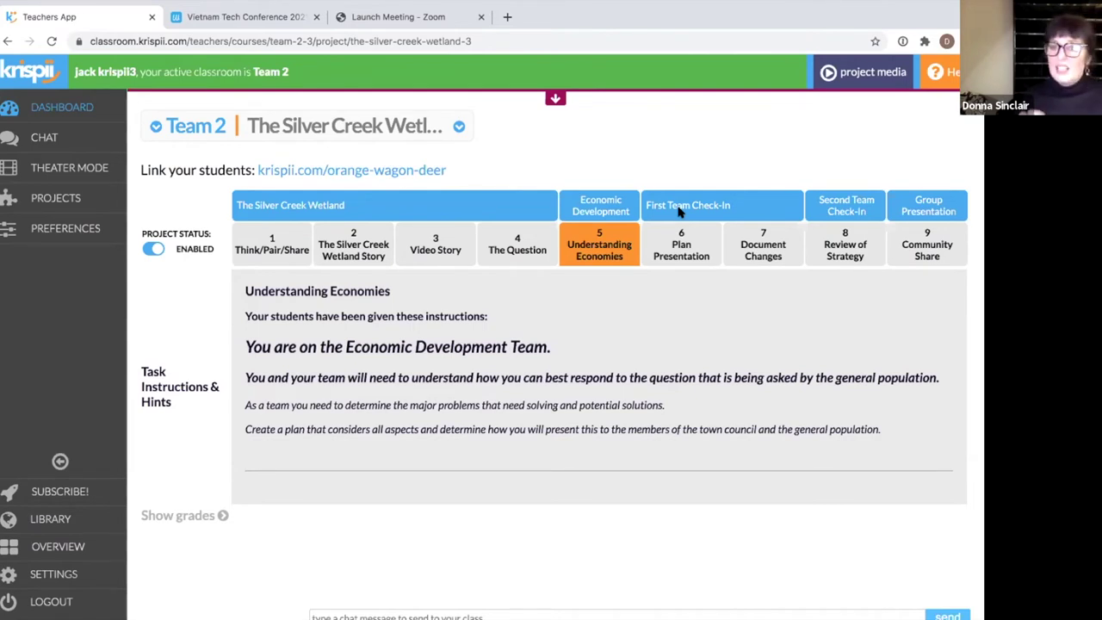
left_click(920, 242)
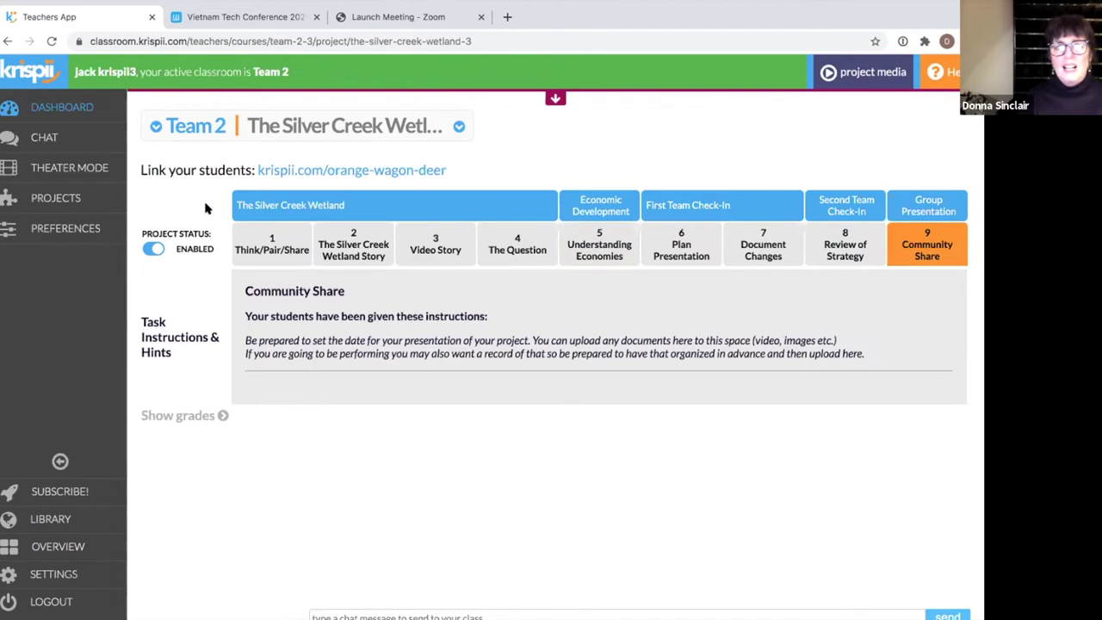
Return to The Silver Creek Wetland project in the Assessments classroom and expand its project media.
left_click(155, 126)
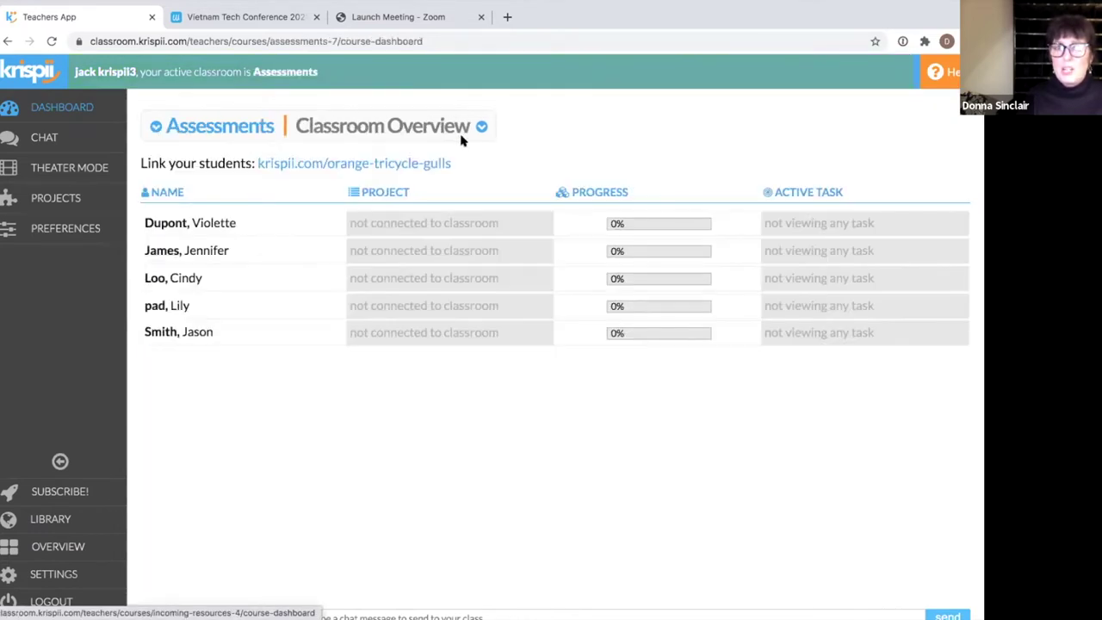
left_click(480, 126)
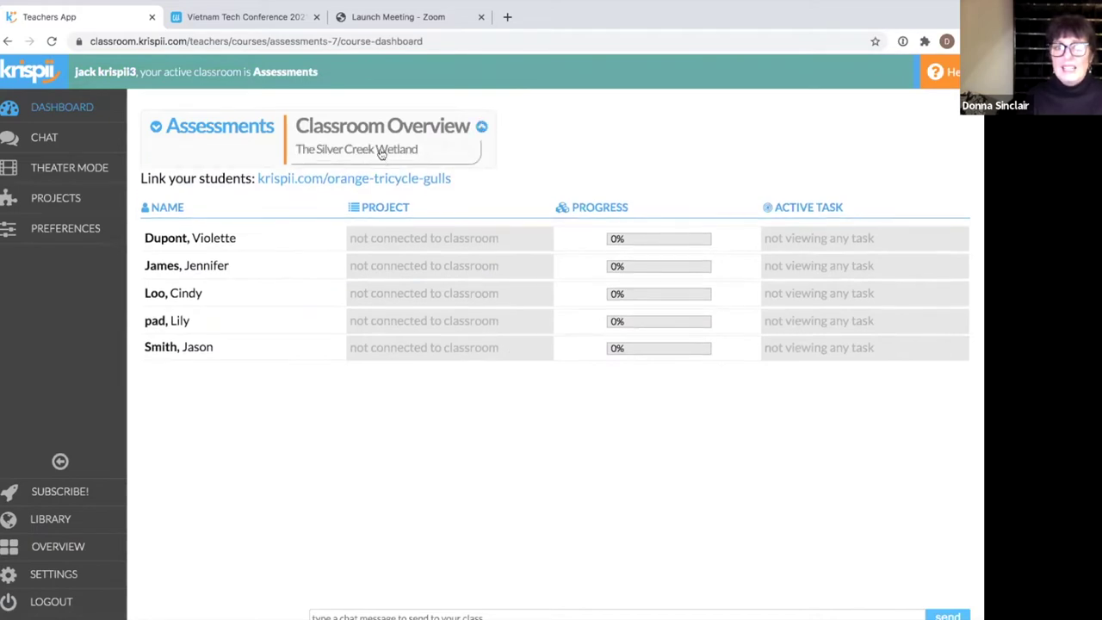
left_click(383, 148)
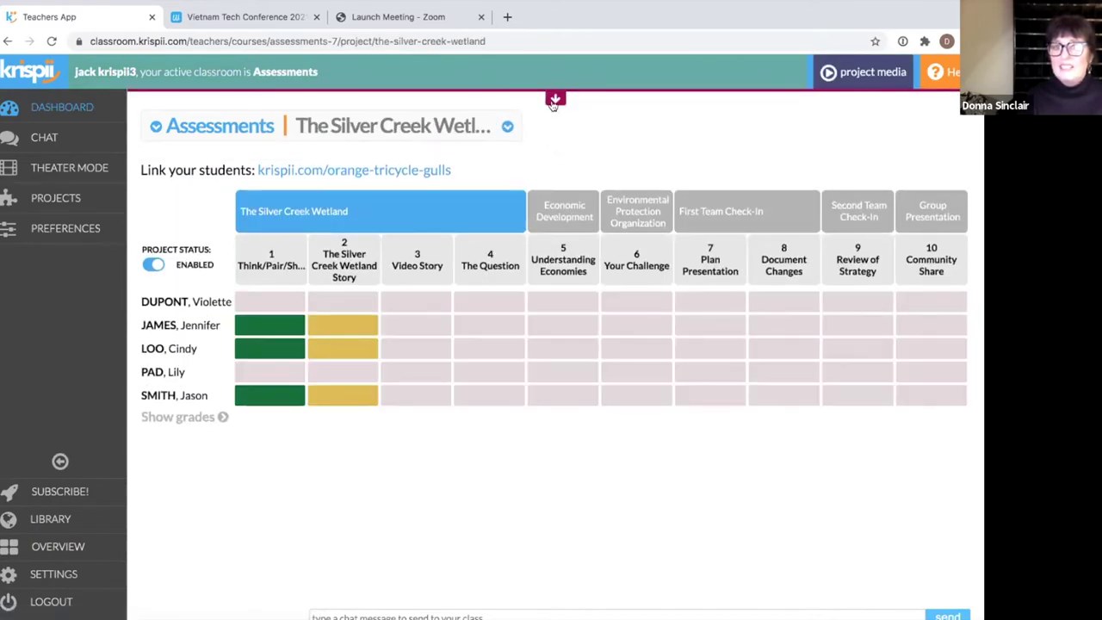
left_click(556, 101)
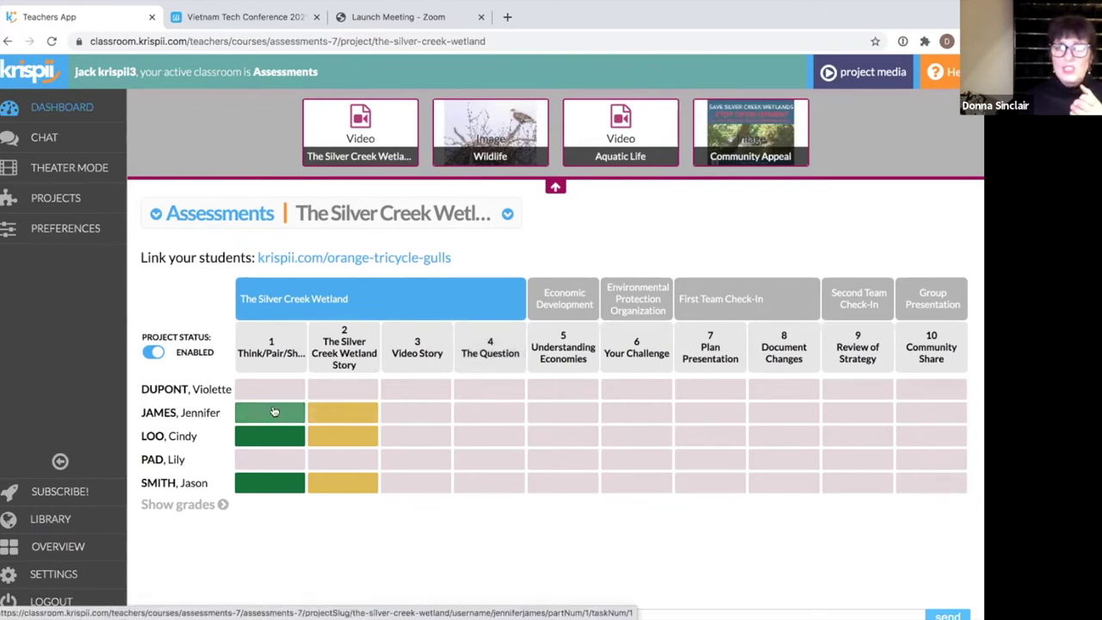
Open the second listed student's work for The Silver Creek Wetland Story and create a feedback conversation.
left_click(337, 412)
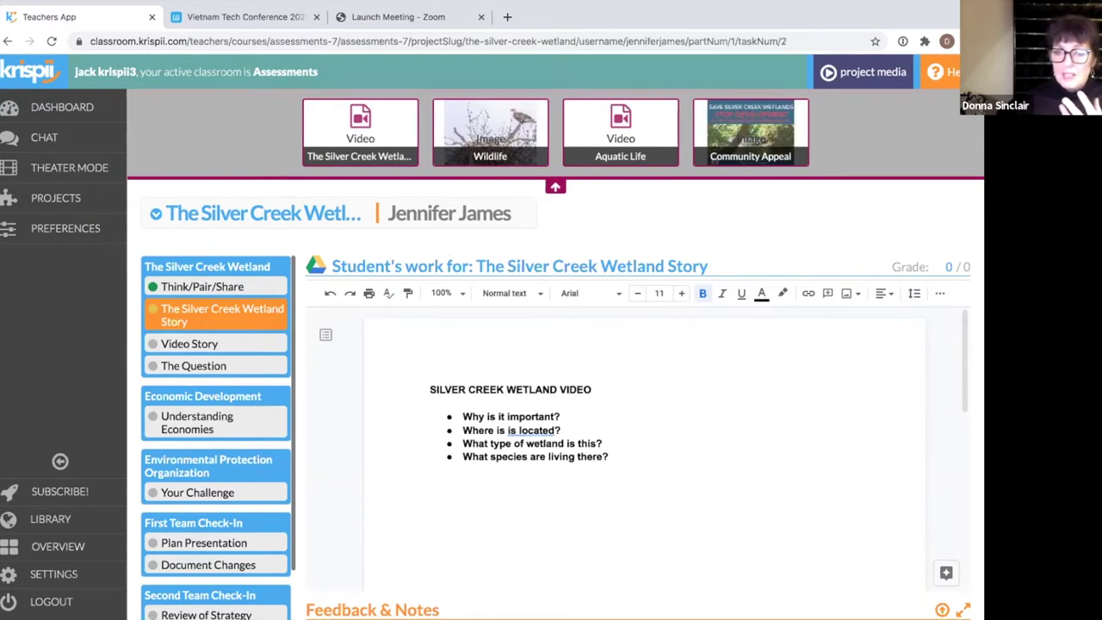
left_click(722, 609)
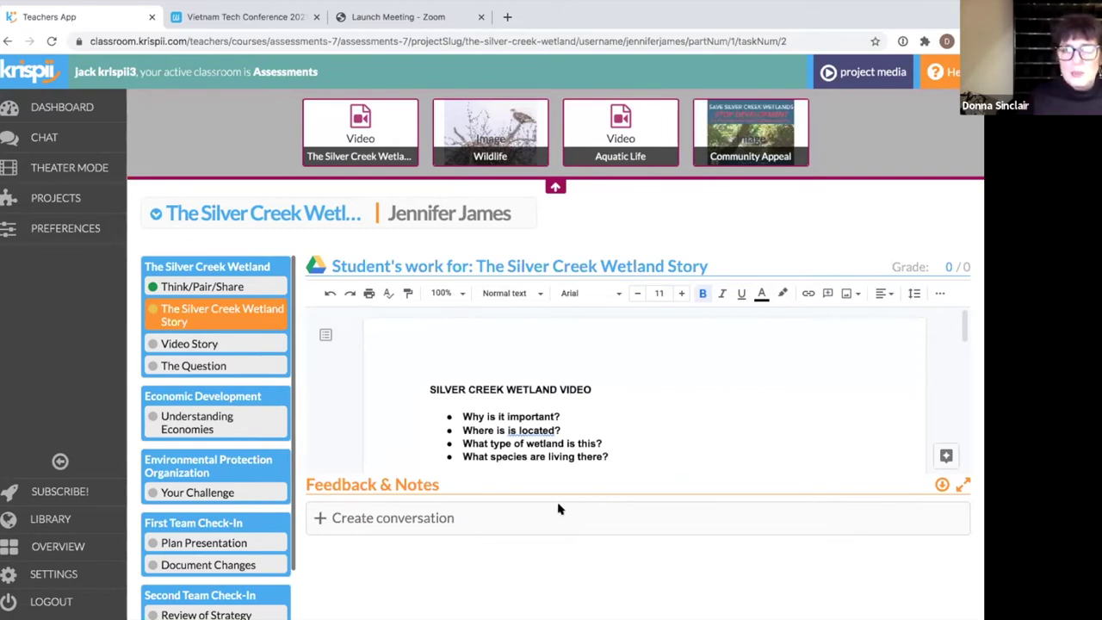
left_click(441, 518)
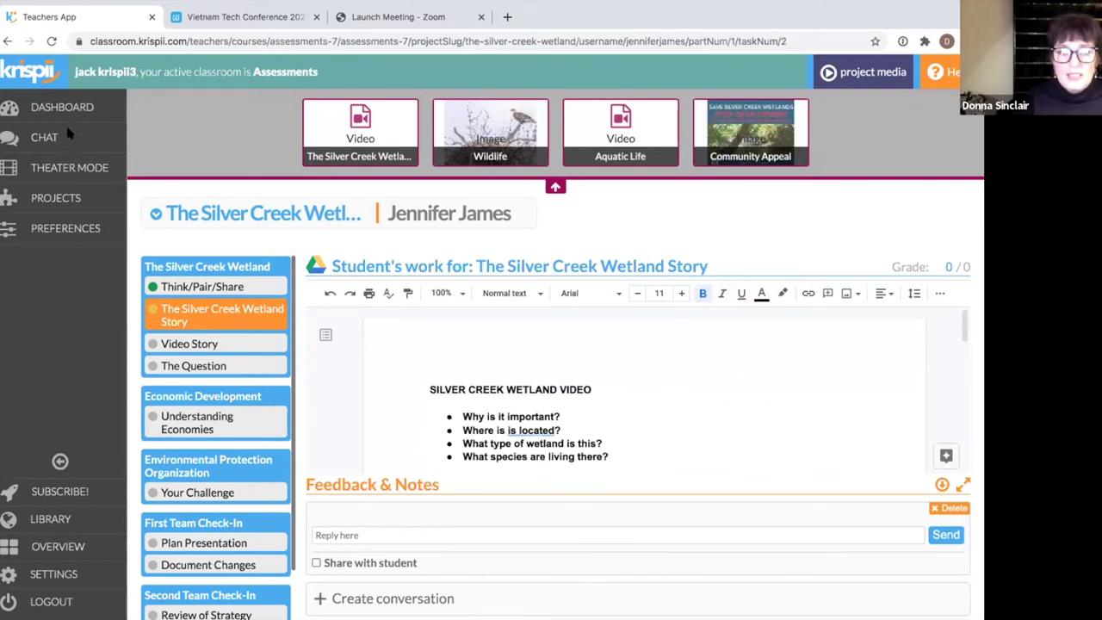
Open the Chanson mystère project in the Incoming Resources classroom and expand its project media.
left_click(71, 548)
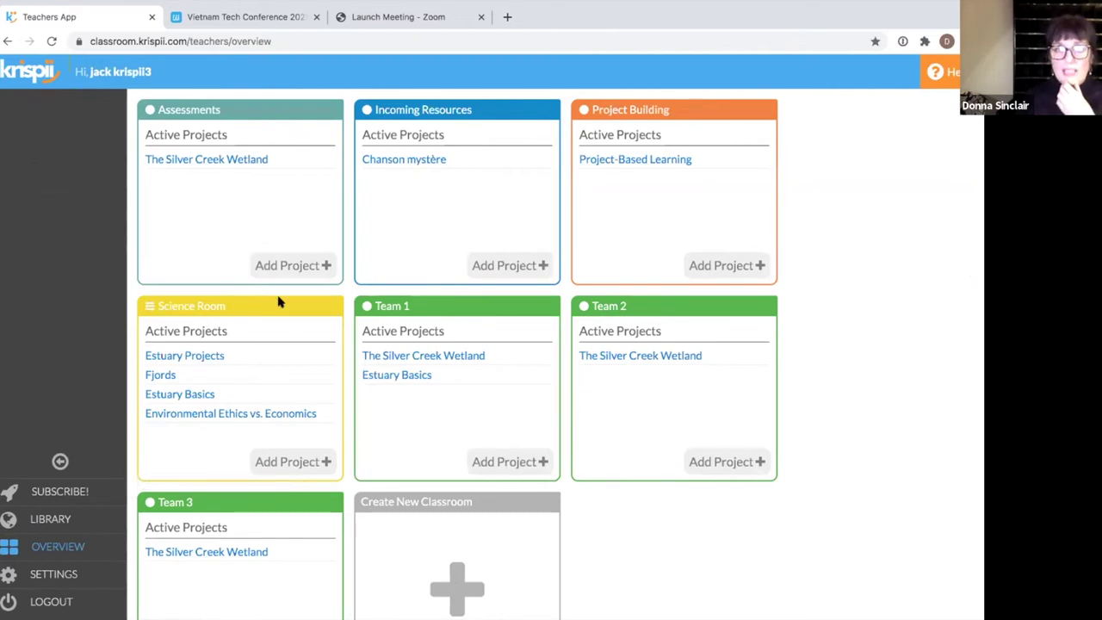
left_click(399, 160)
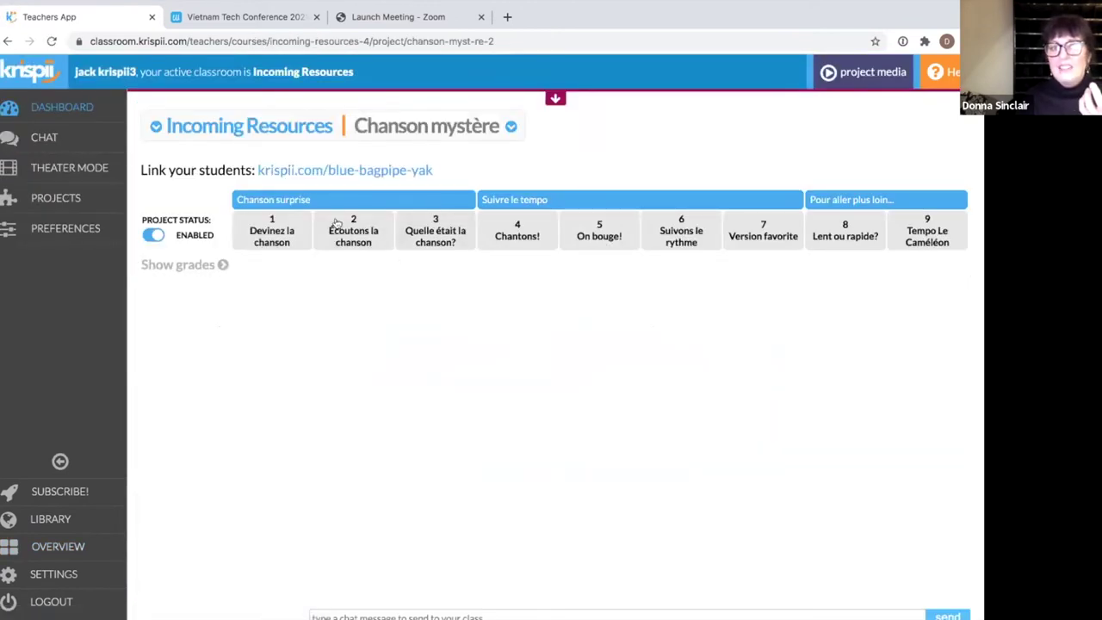
left_click(555, 100)
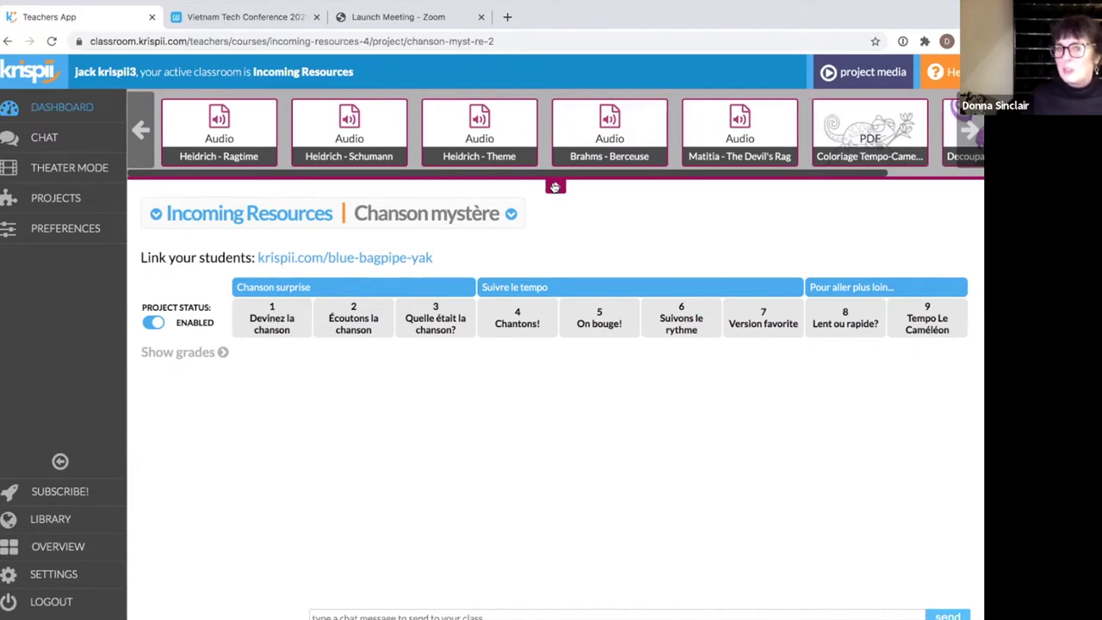
Show the Devinez la chanson instructions and disable the Suivre le tempo and Pour aller plus loin sections.
left_click(269, 327)
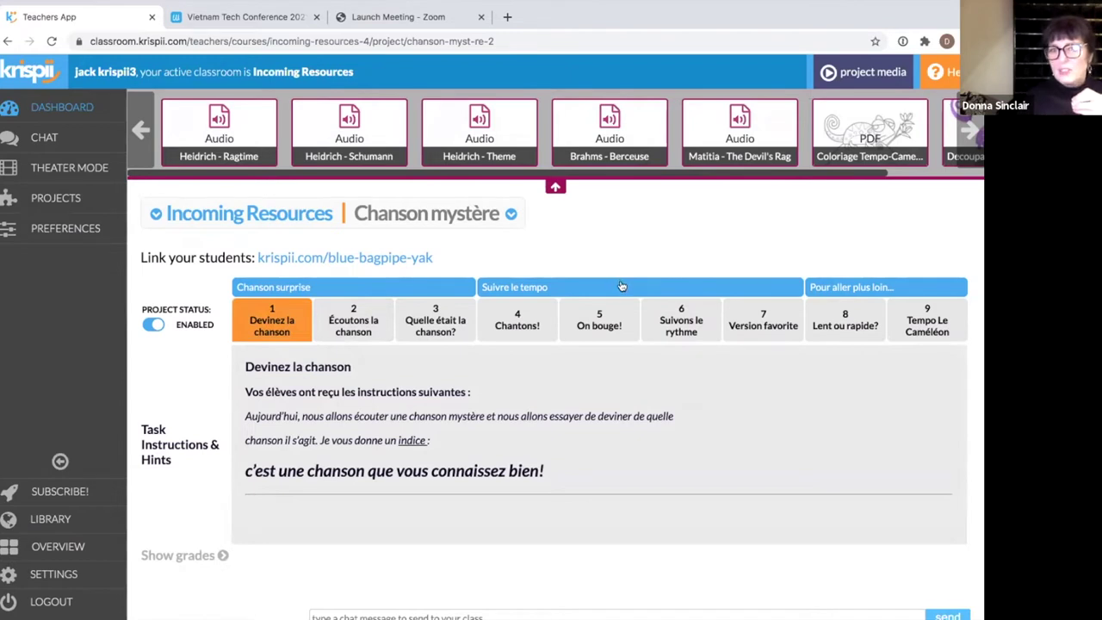
left_click(829, 285)
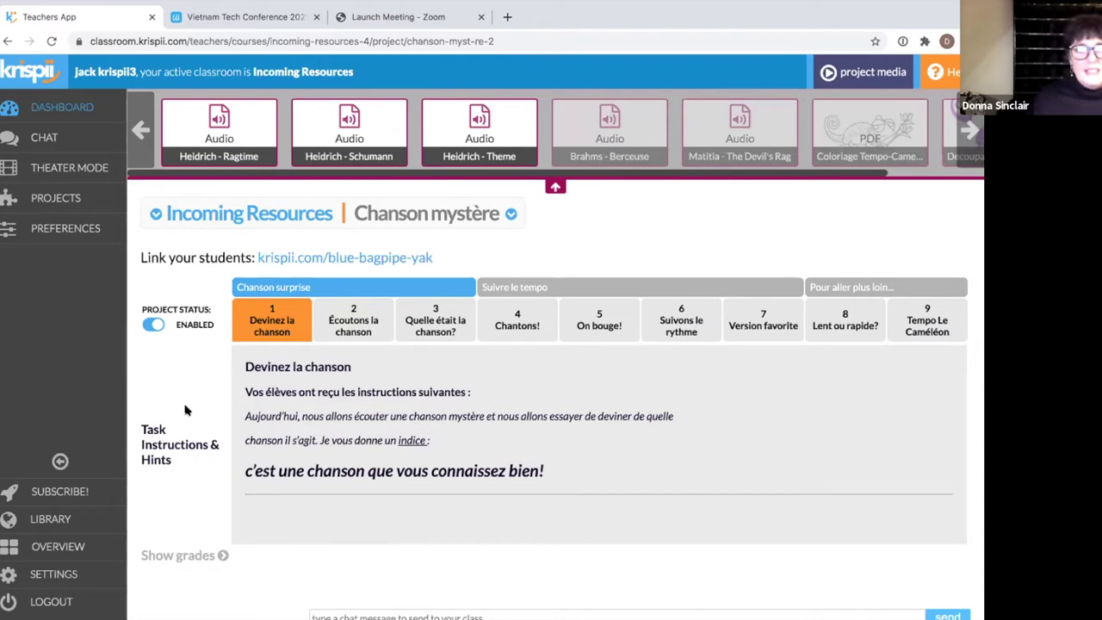
Open Environmental Ethics vs. Economics in the Science Room and read the instructions of its first two tasks.
left_click(62, 548)
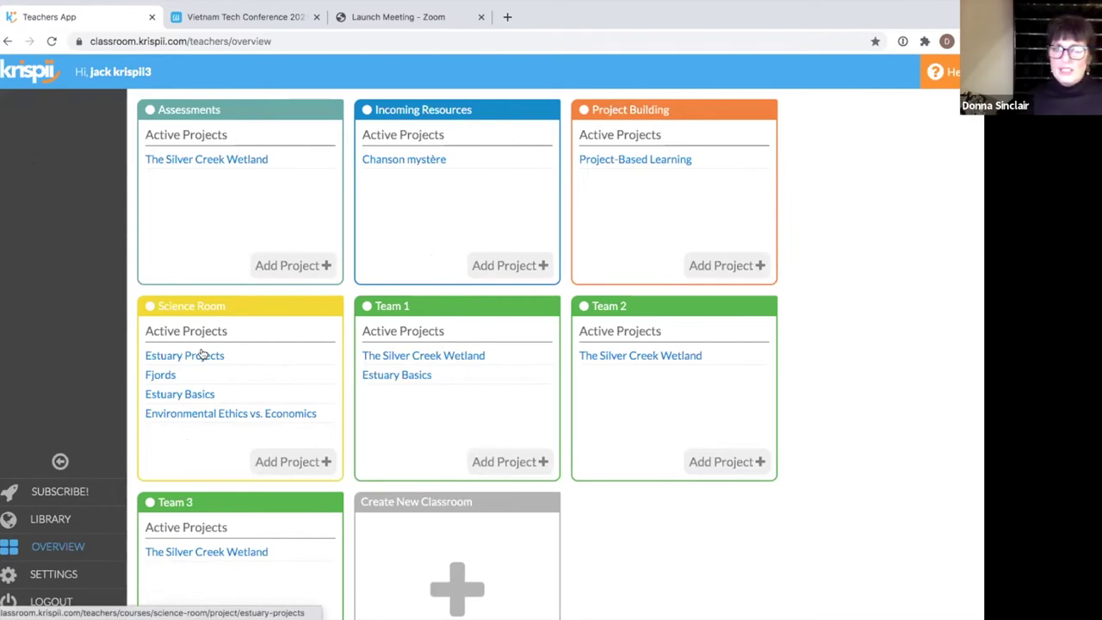
left_click(210, 413)
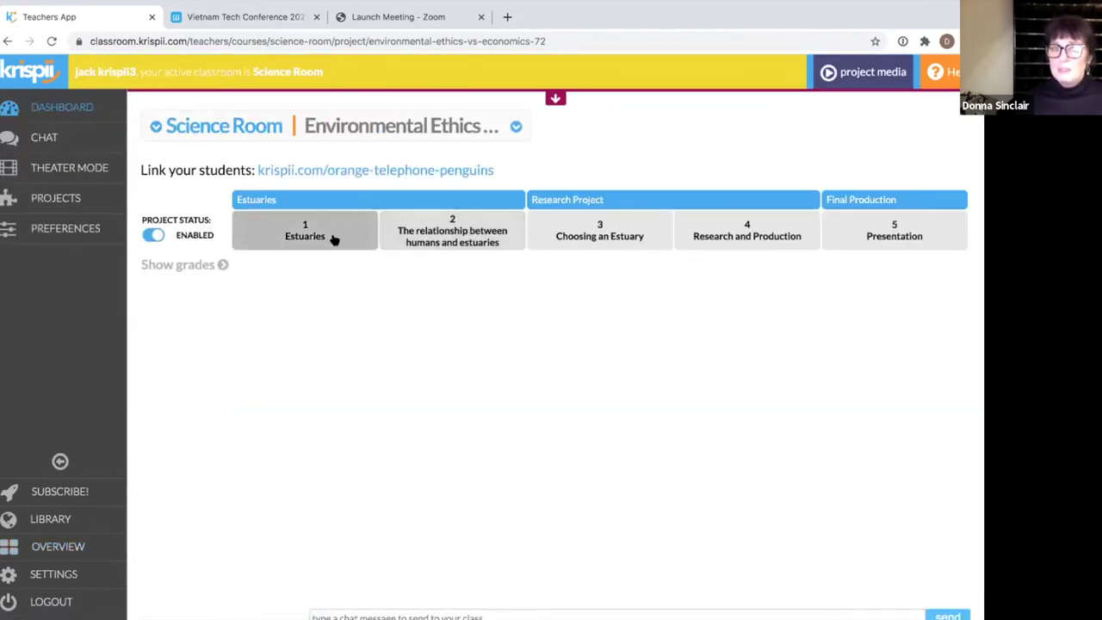
left_click(335, 240)
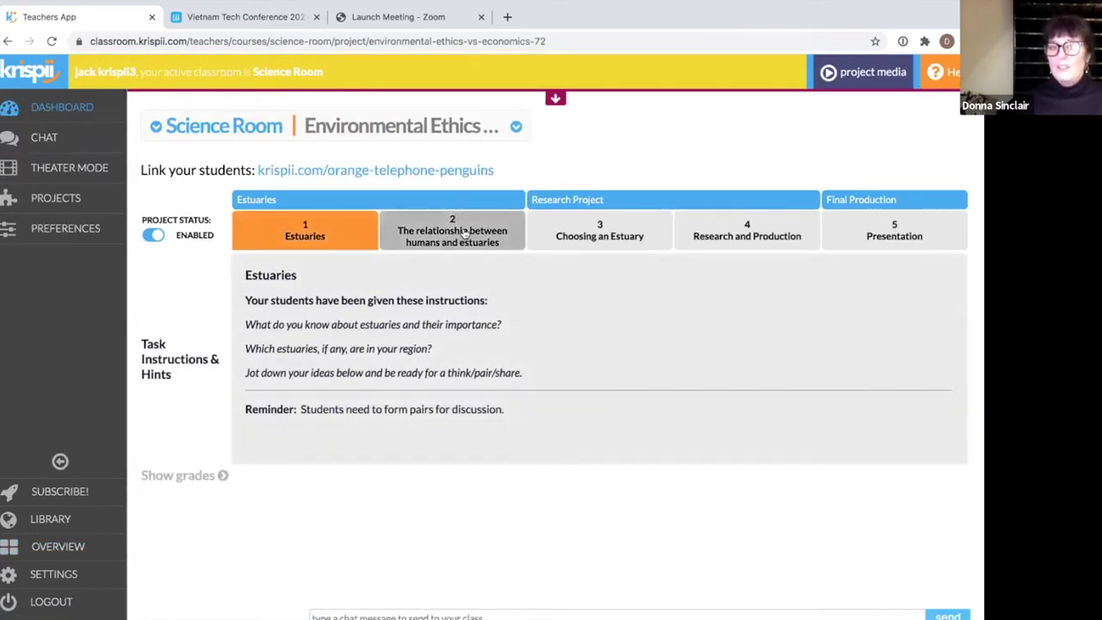
left_click(465, 234)
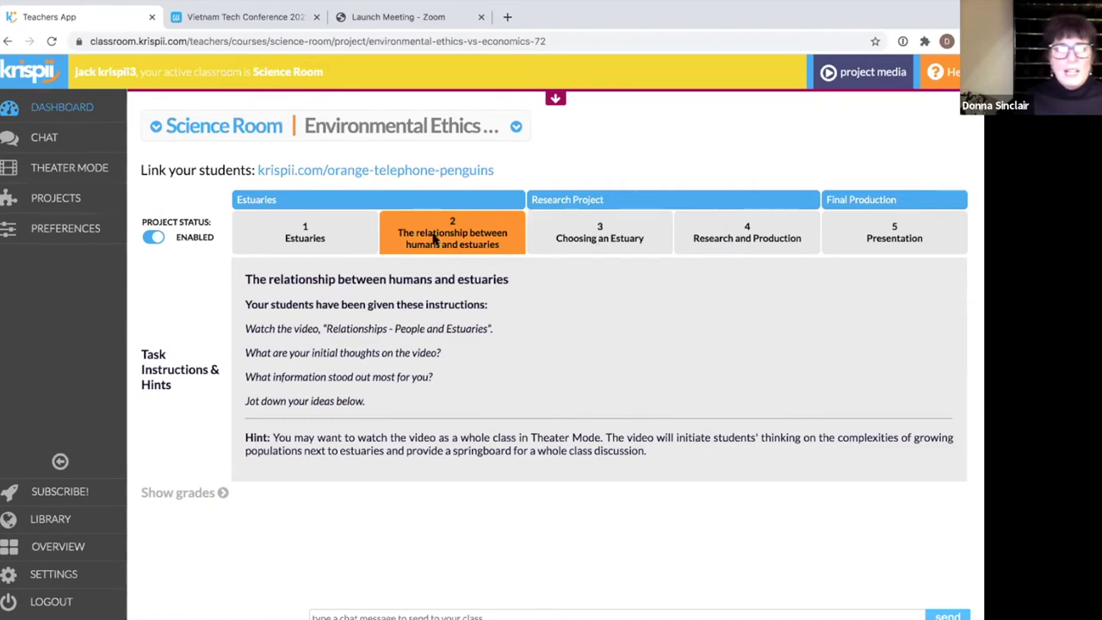
Start adding a project to the Science Room and browse the library projects tagged social studies.
left_click(76, 548)
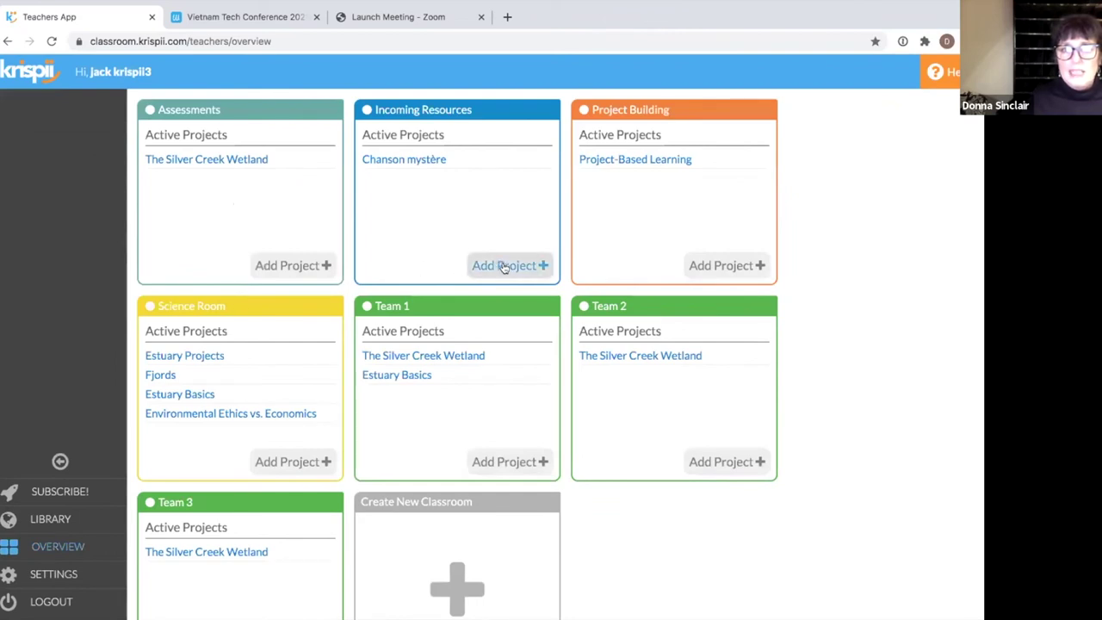
left_click(726, 265)
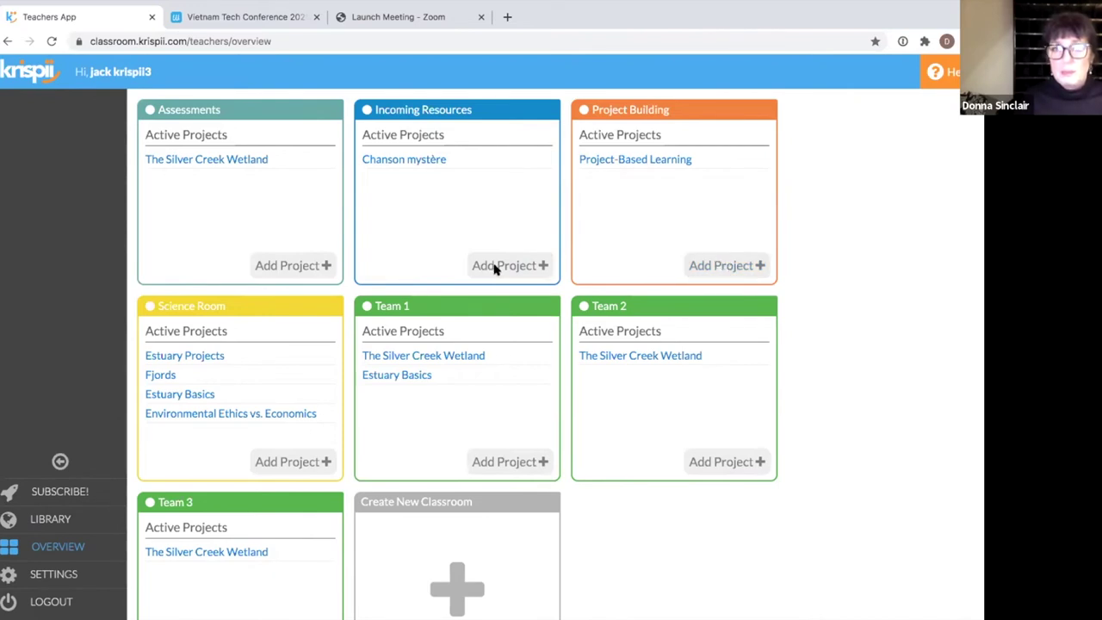
left_click(303, 461)
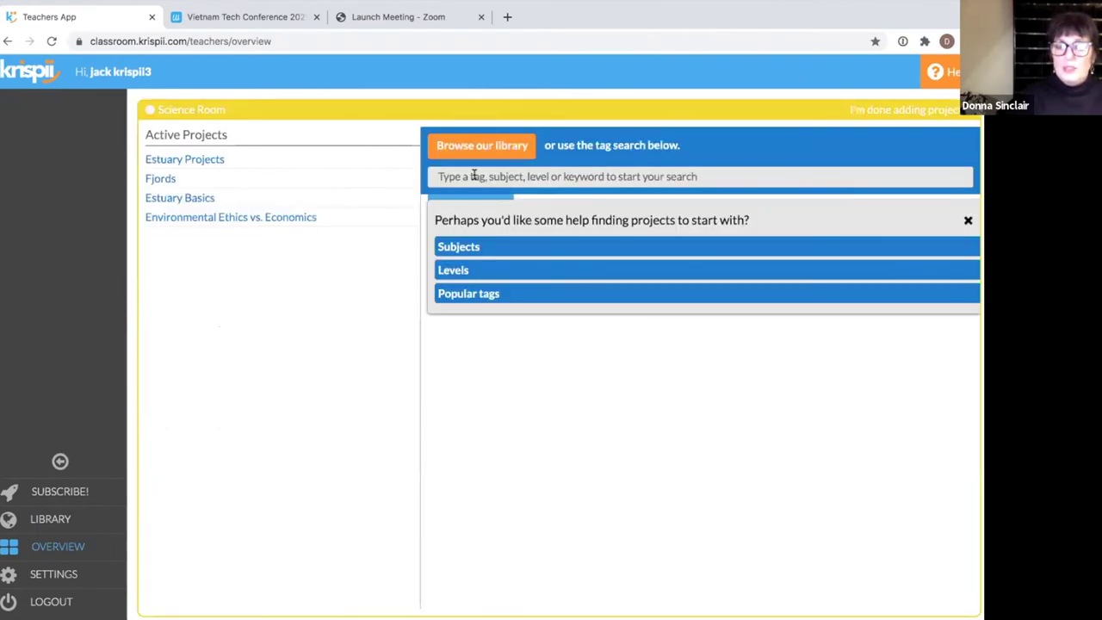
type("social")
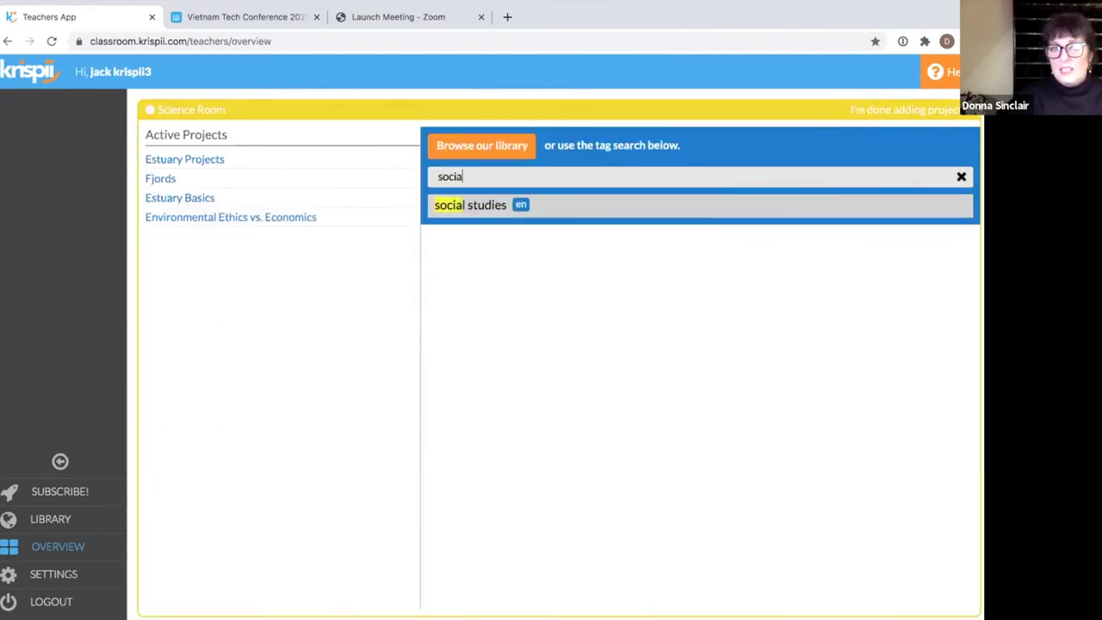
left_click(465, 205)
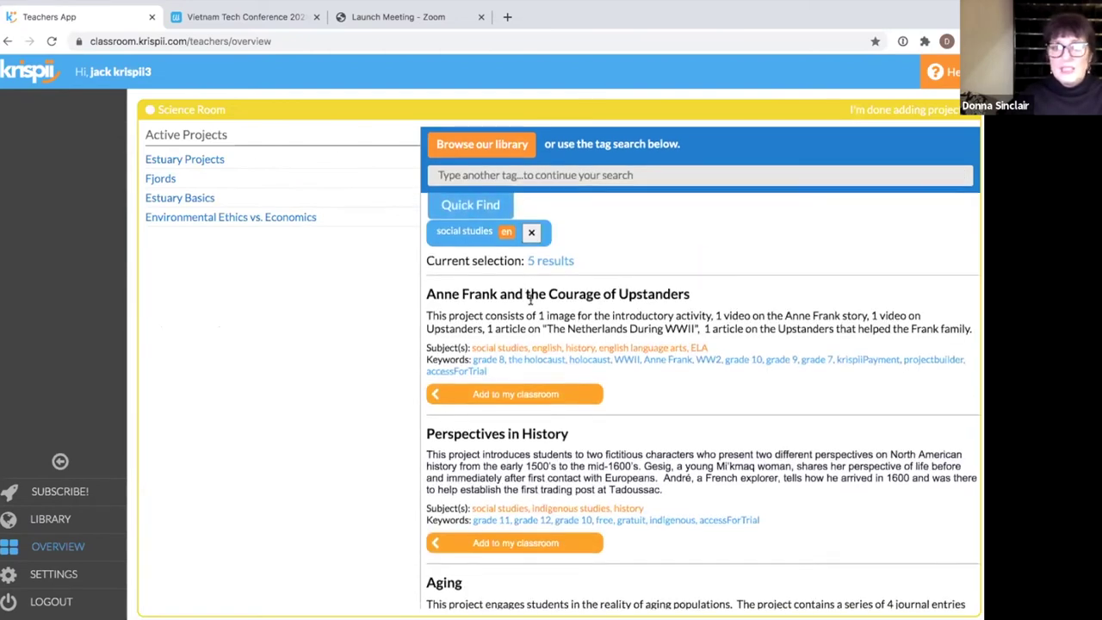
scroll(534, 297, "down", 3)
scroll(531, 303, "down", 5)
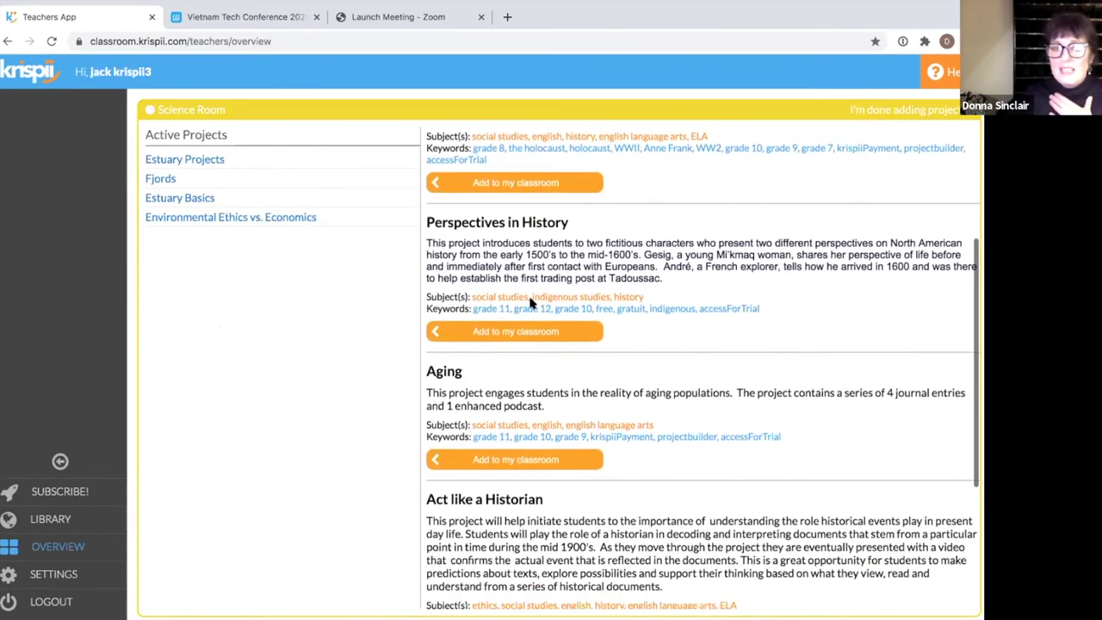
scroll(531, 301, "down", 3)
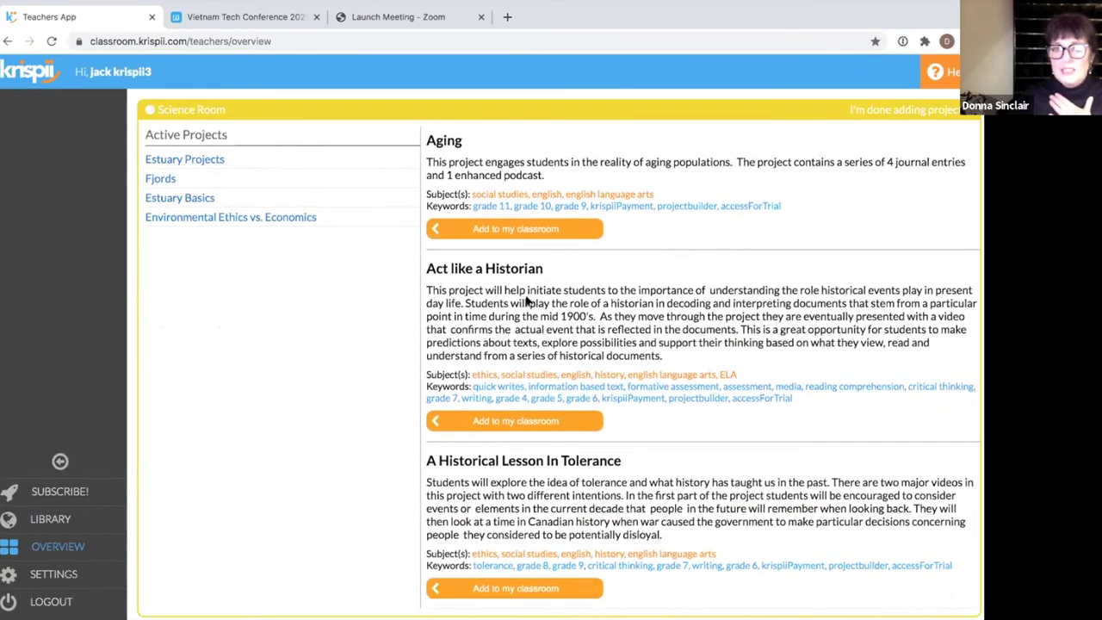
scroll(527, 300, "up", 1)
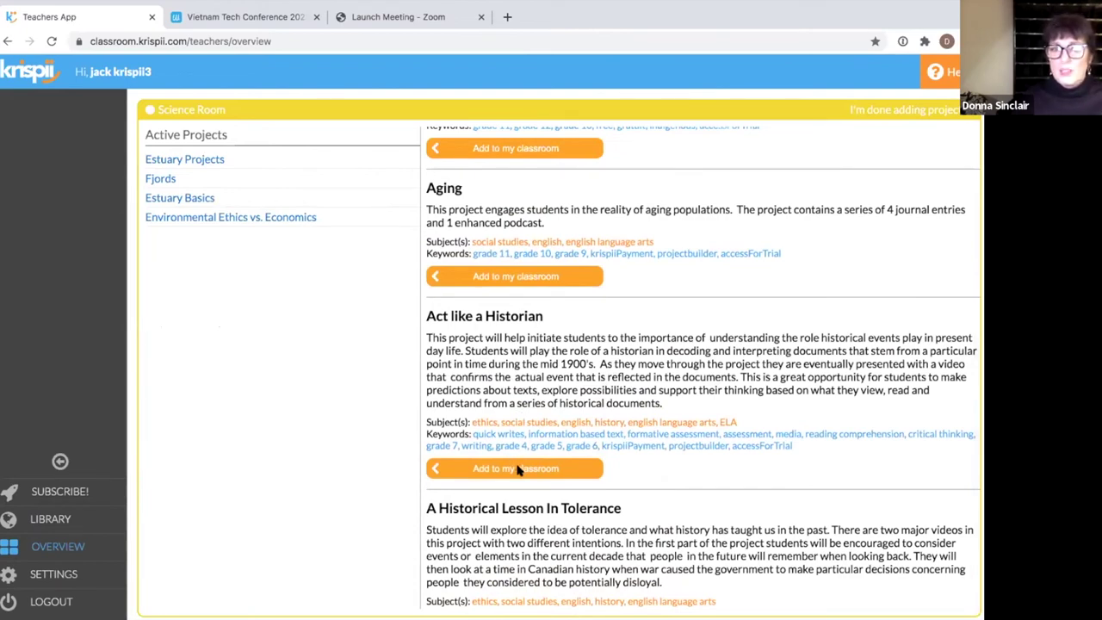
Add the Perspectives in History project from the social studies library projects to the Science Room classroom.
scroll(528, 389, "up", 4)
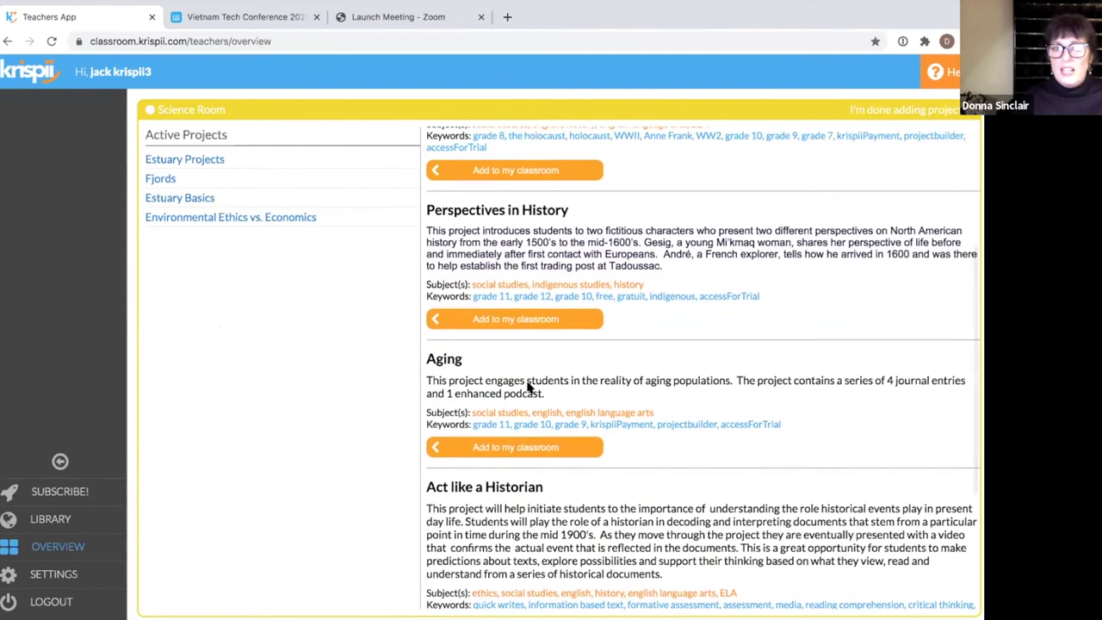
scroll(528, 387, "up", 1)
scroll(525, 383, "up", 2)
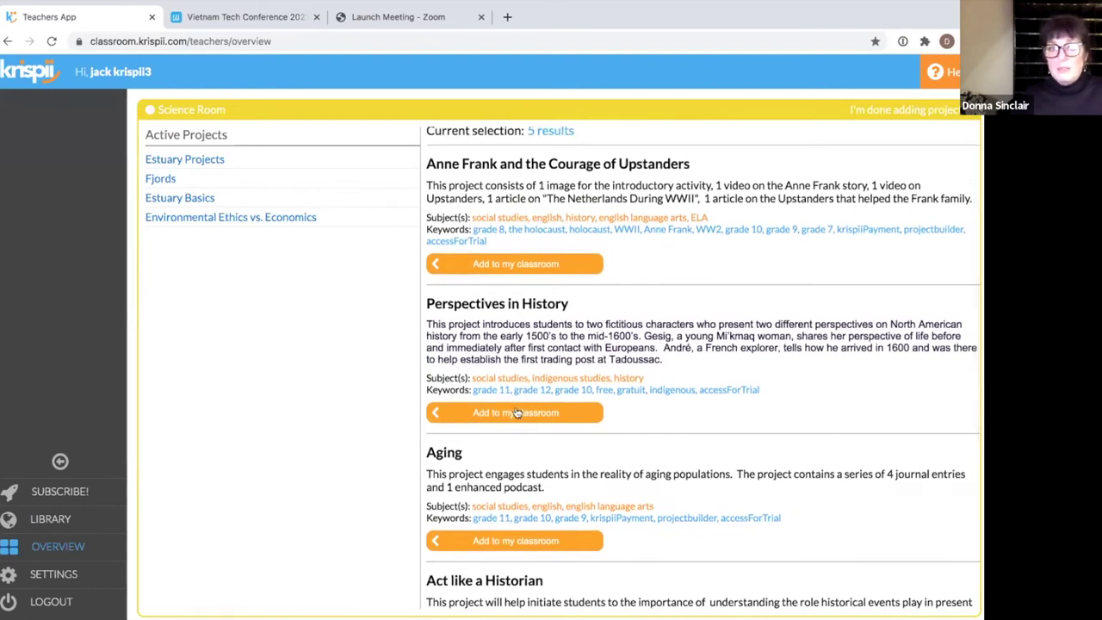
left_click(514, 413)
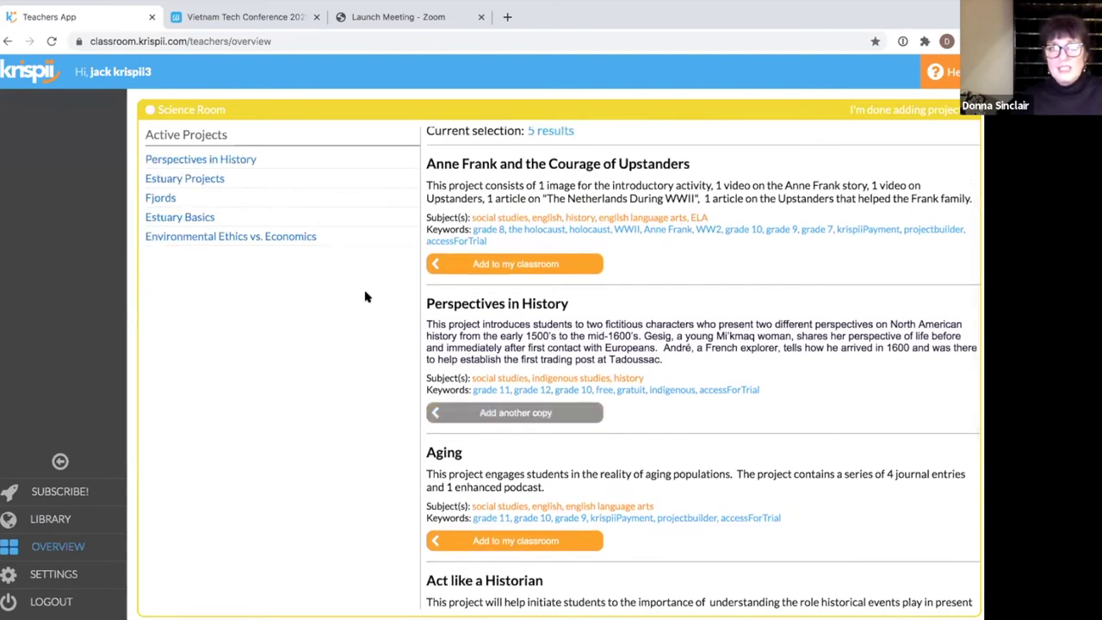
Open Perspectives in History with its project media expanded and read the Tell Your Tale and Tell Someone Else's Tale instructions.
left_click(211, 159)
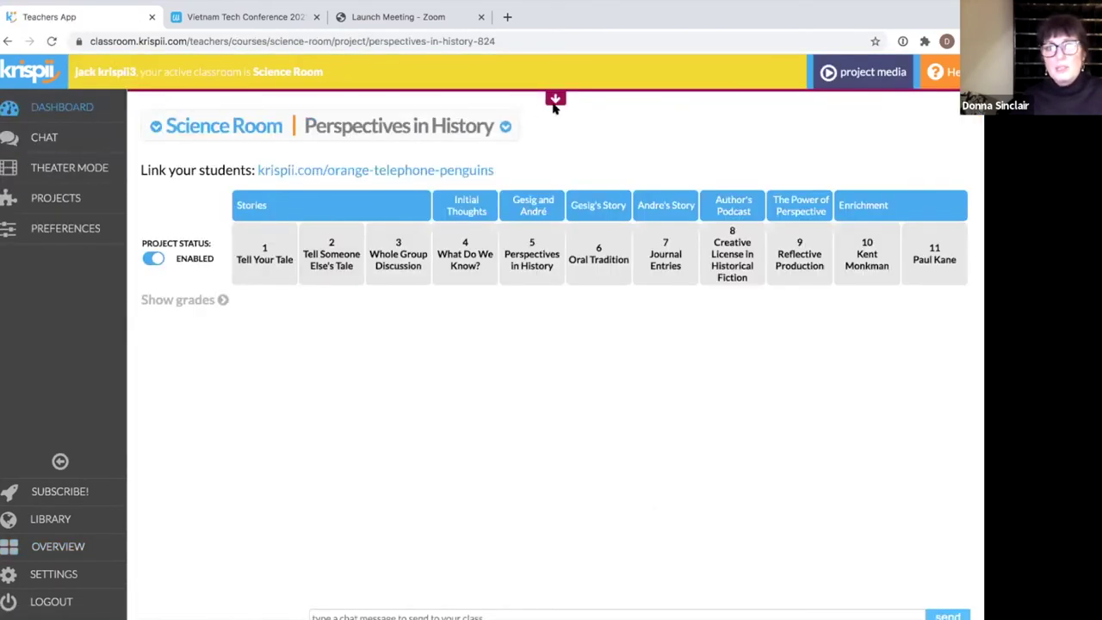
left_click(555, 99)
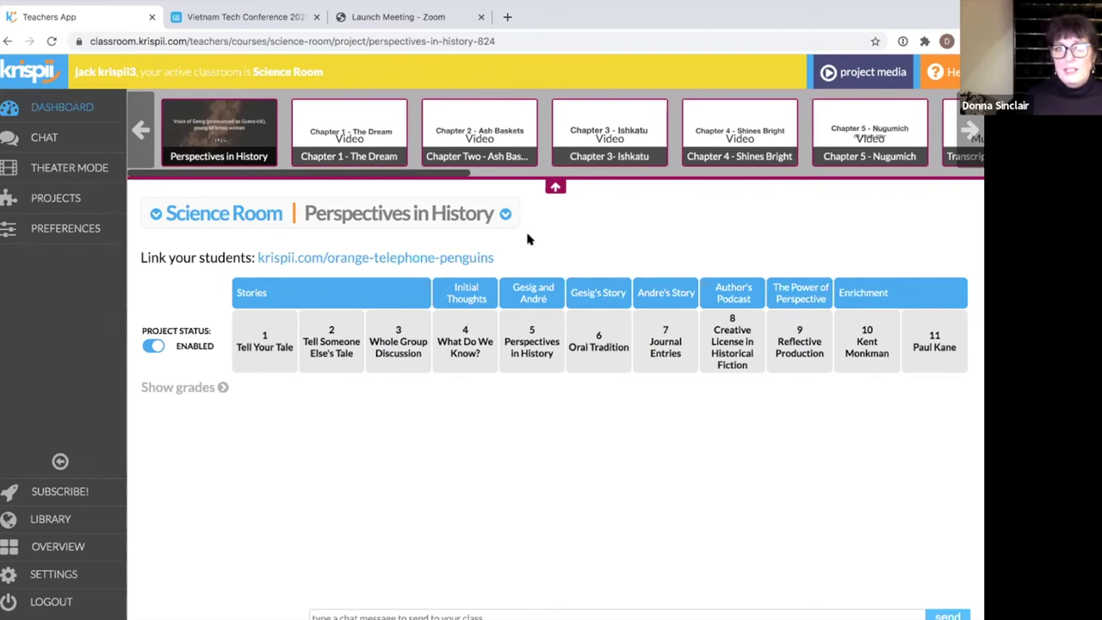
left_click(263, 362)
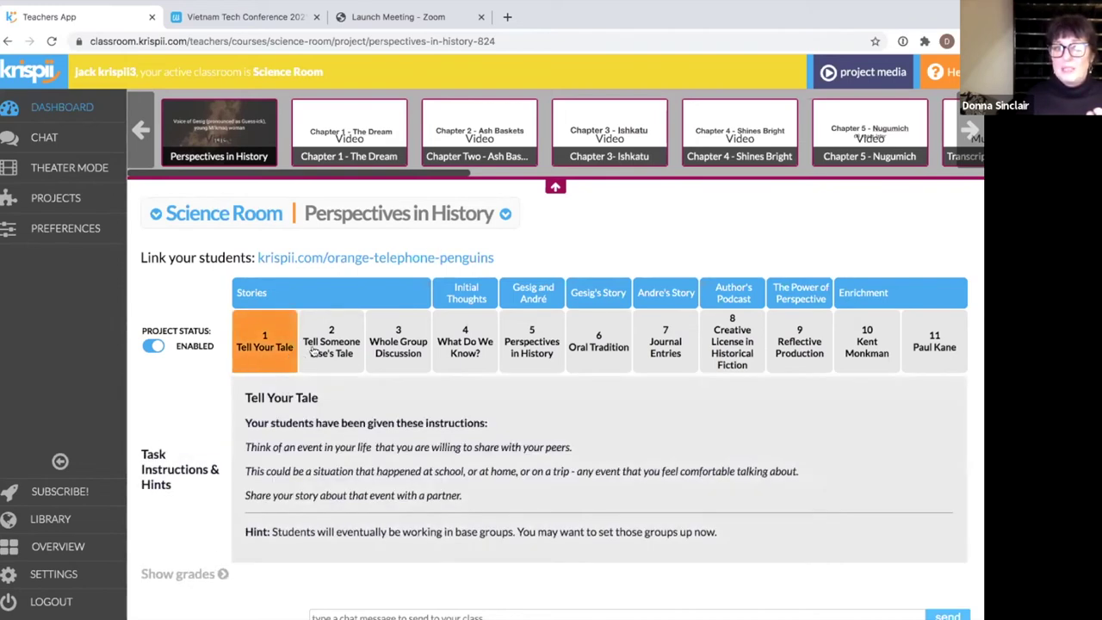
left_click(327, 348)
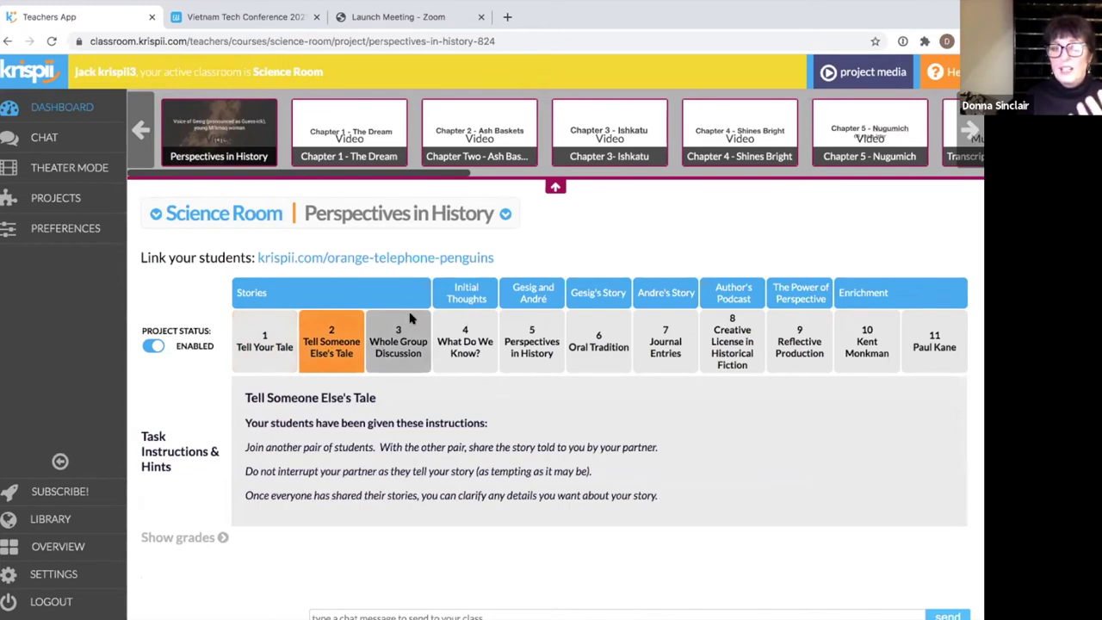
Disable the Initial Thoughts and Gesig and André sections of the Perspectives in History project.
left_click(466, 293)
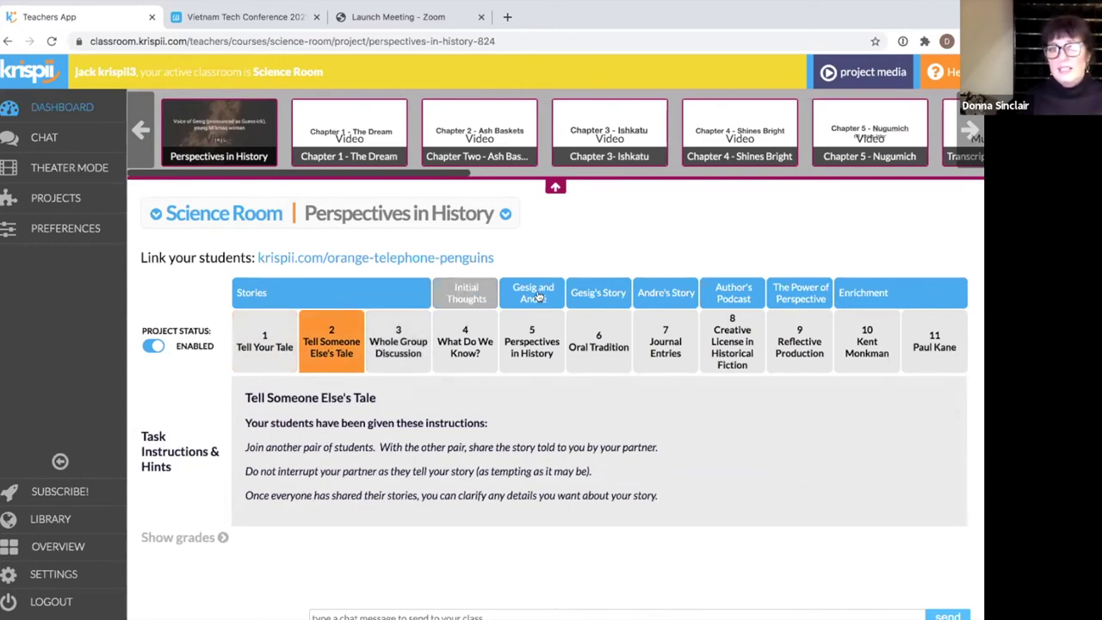
left_click(533, 293)
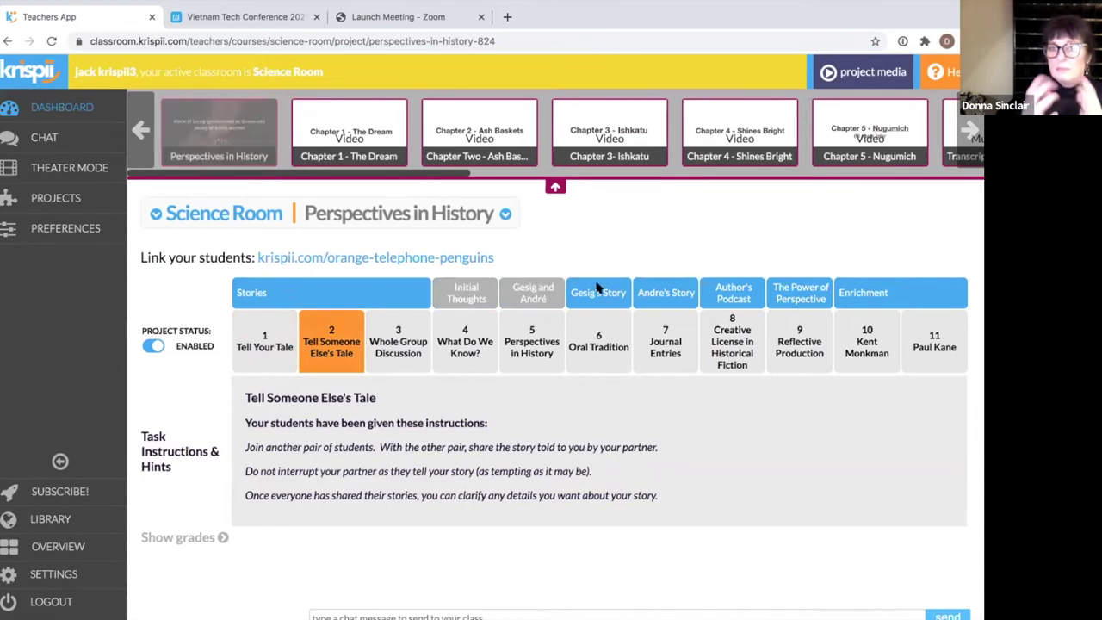